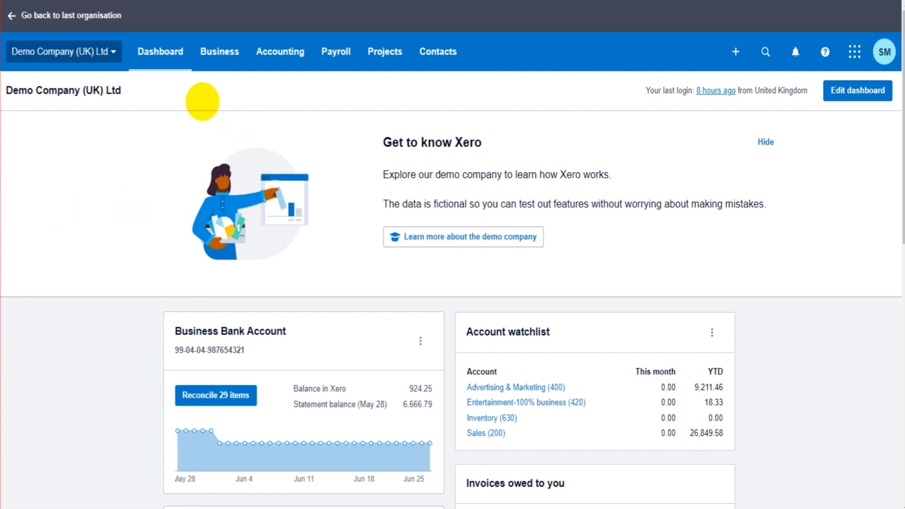
Open the currency settings of the demo organisation.
{"action": "left_click", "coordinate": [83, 50]}
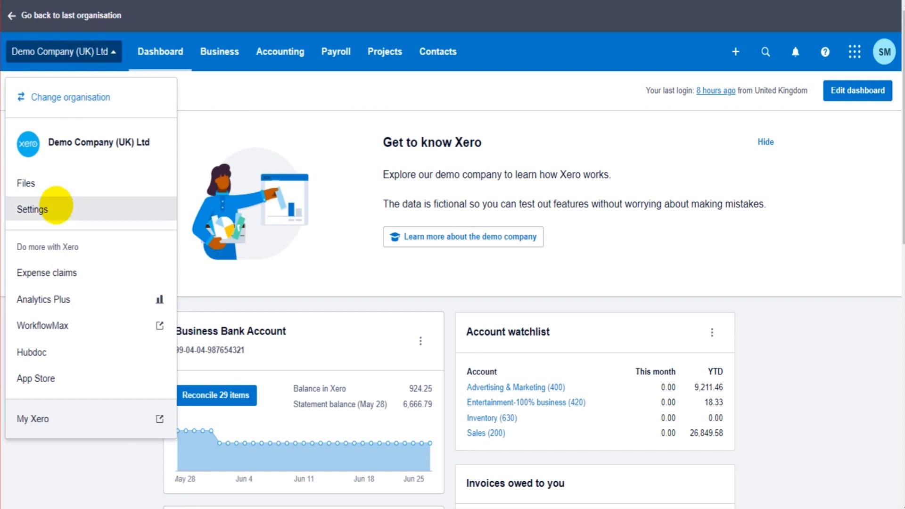
{"action": "left_click", "coordinate": [54, 208]}
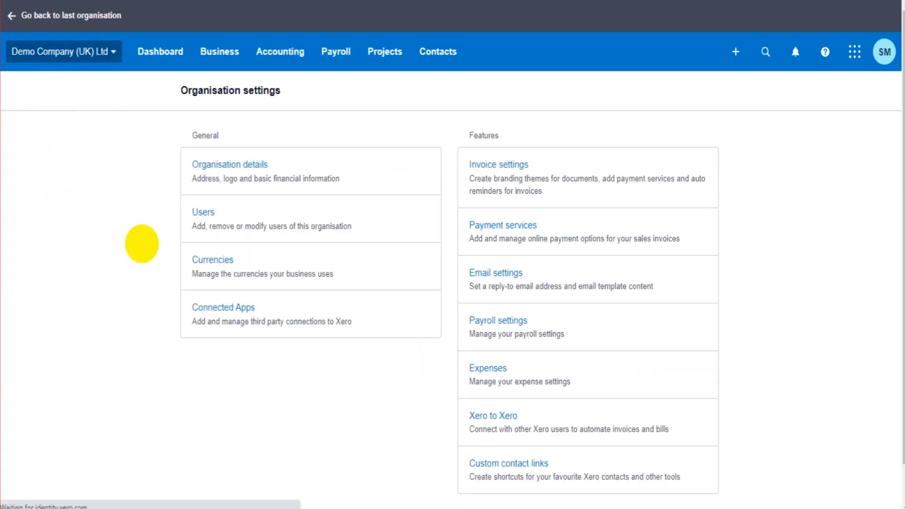
{"action": "left_click", "coordinate": [202, 262]}
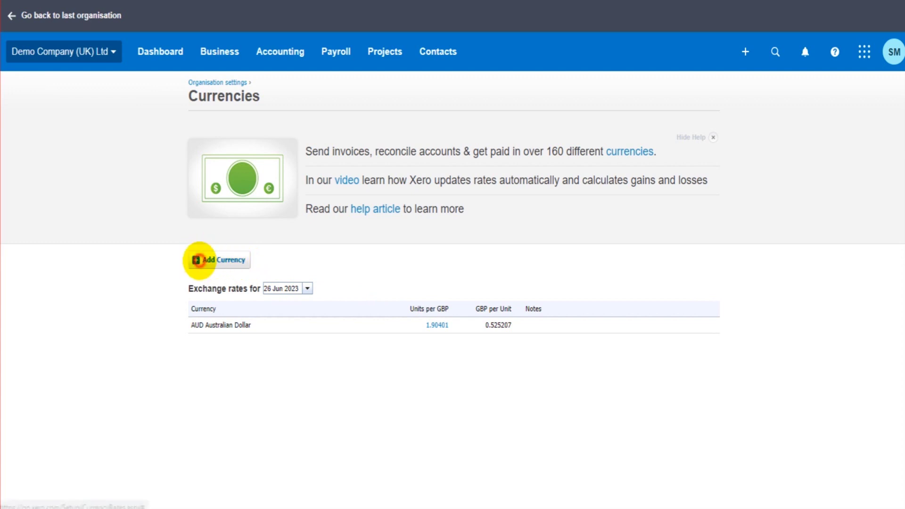
Add CAD Canadian Dollar to the organisation's currencies.
{"action": "left_click", "coordinate": [198, 260]}
{"action": "left_click", "coordinate": [342, 276]}
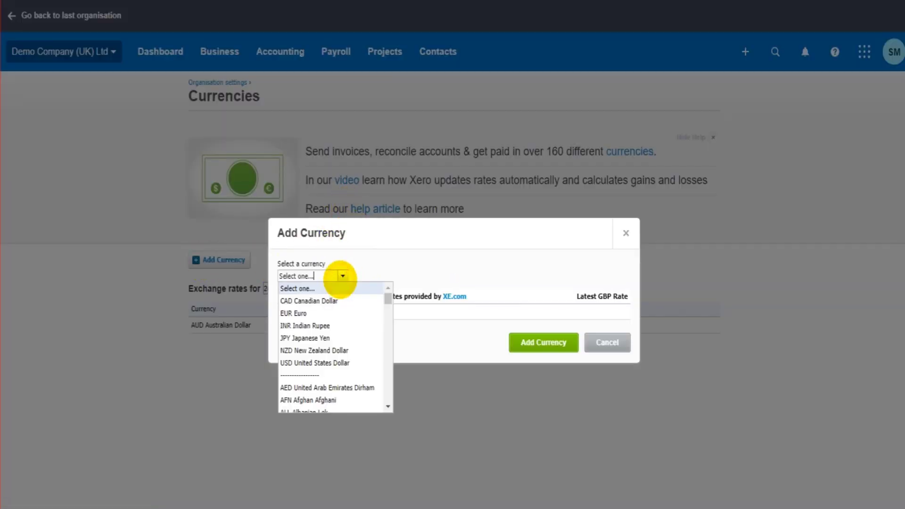
{"action": "scroll", "coordinate": [321, 339], "scroll_direction": "down", "scroll_amount": 3}
{"action": "scroll", "coordinate": [325, 362], "scroll_direction": "down", "scroll_amount": 3}
{"action": "scroll", "coordinate": [313, 360], "scroll_direction": "up", "scroll_amount": 8}
{"action": "left_click", "coordinate": [321, 302]}
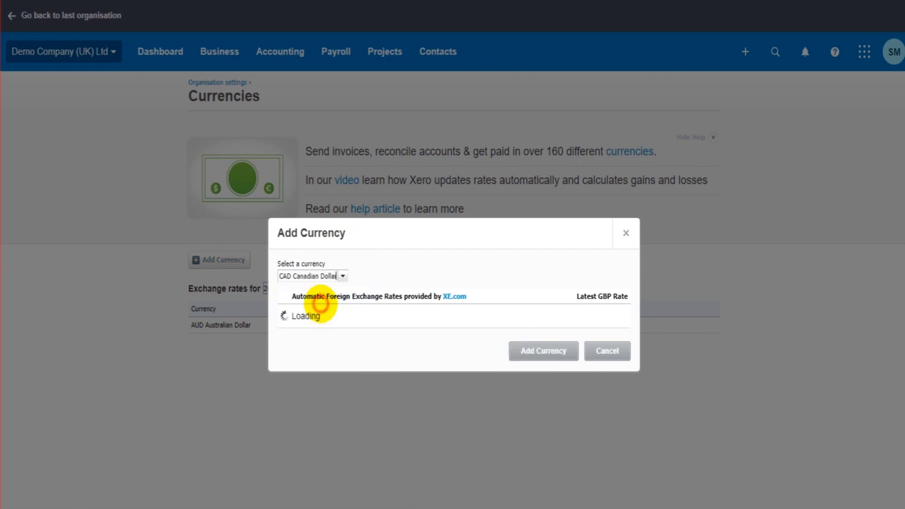
{"action": "left_click", "coordinate": [528, 358]}
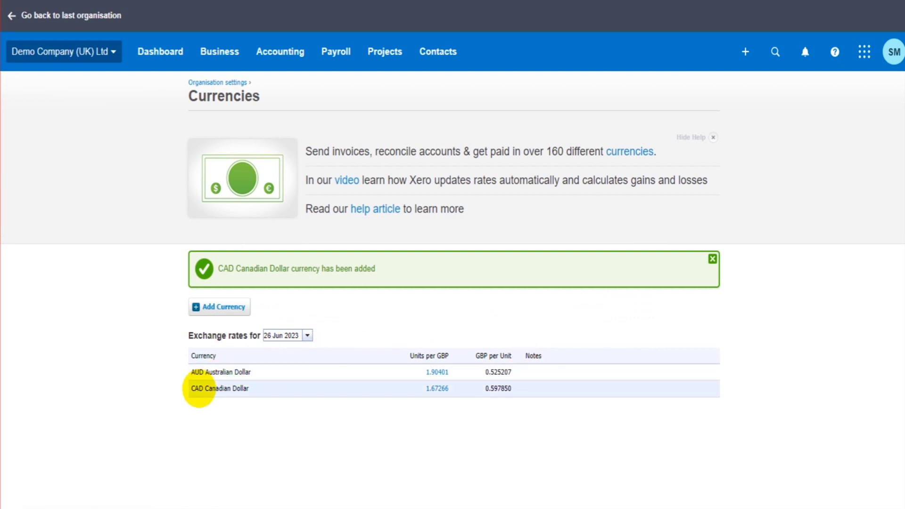
Find 24 Locks among all contacts and start a new bill from this supplier.
{"action": "left_click", "coordinate": [452, 61]}
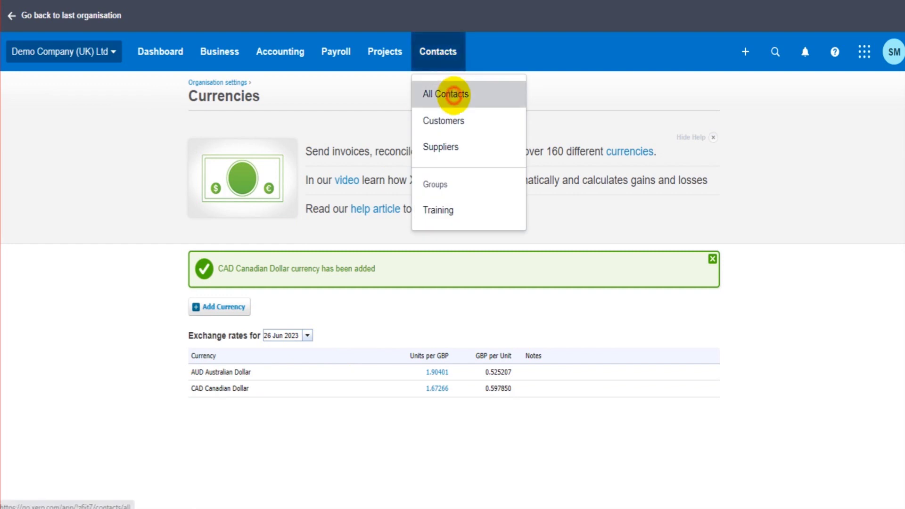
{"action": "left_click", "coordinate": [453, 94]}
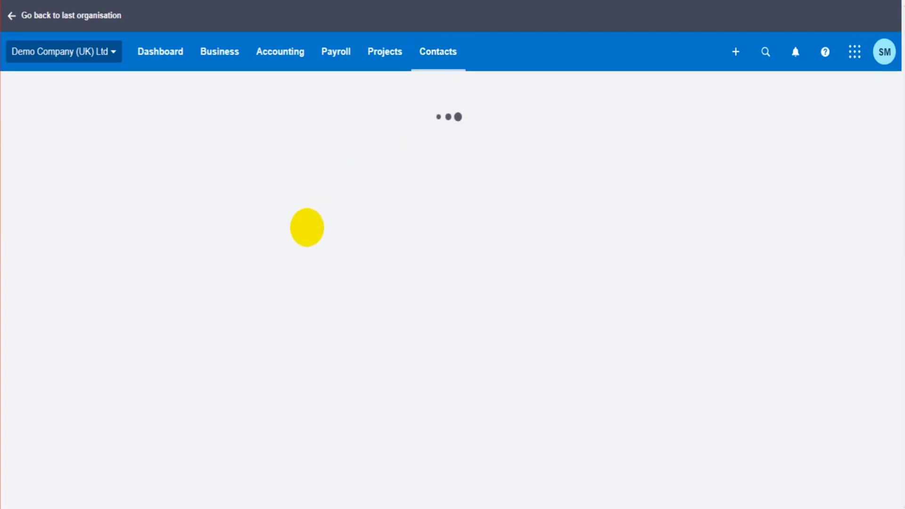
{"action": "scroll", "coordinate": [236, 435], "scroll_direction": "down", "scroll_amount": 3}
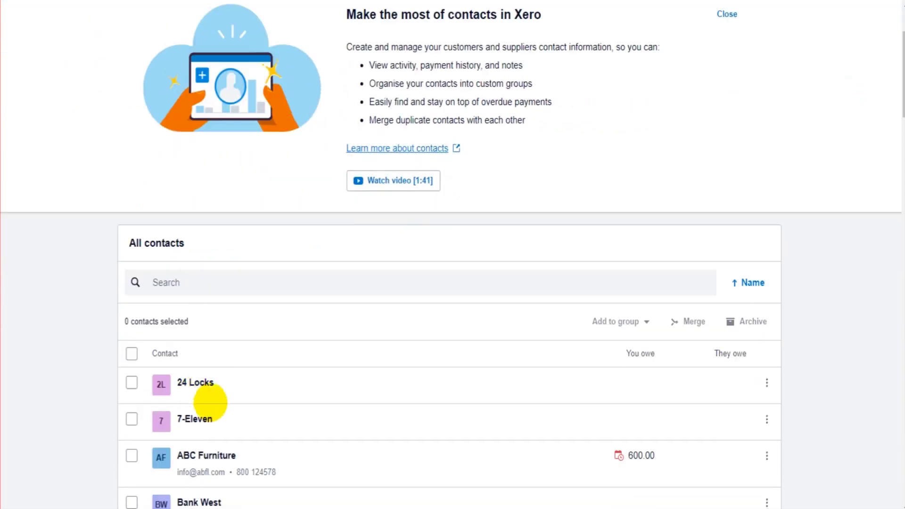
{"action": "left_click", "coordinate": [201, 379]}
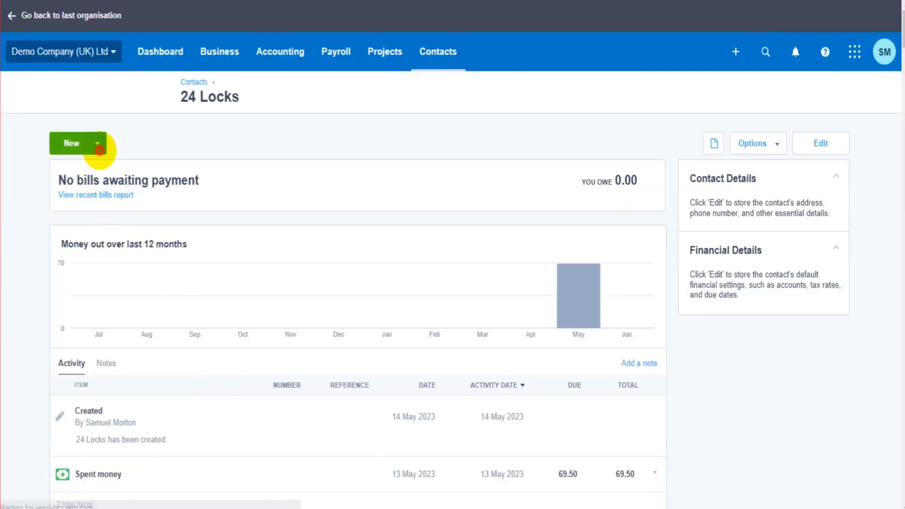
{"action": "left_click", "coordinate": [97, 144]}
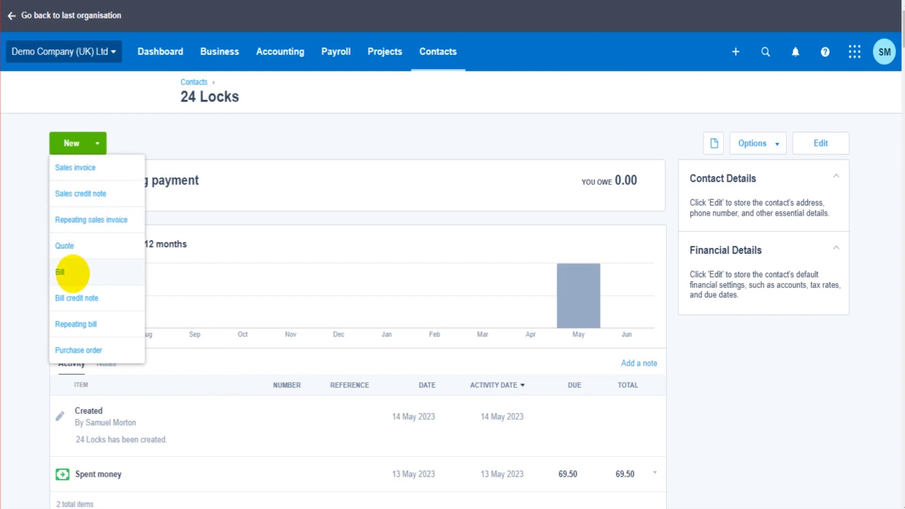
{"action": "left_click", "coordinate": [72, 273]}
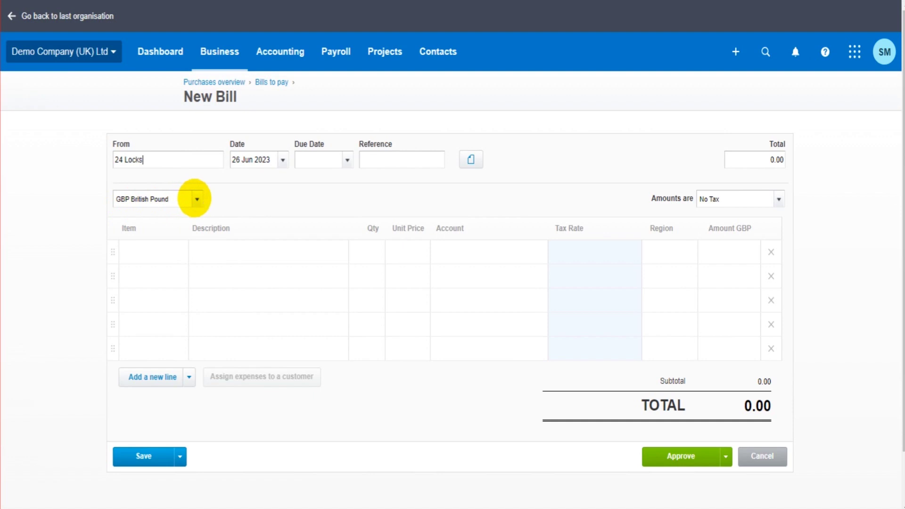
Set the new bill's currency to AUD Australian Dollar and begin the first line's description.
{"action": "left_click", "coordinate": [195, 198]}
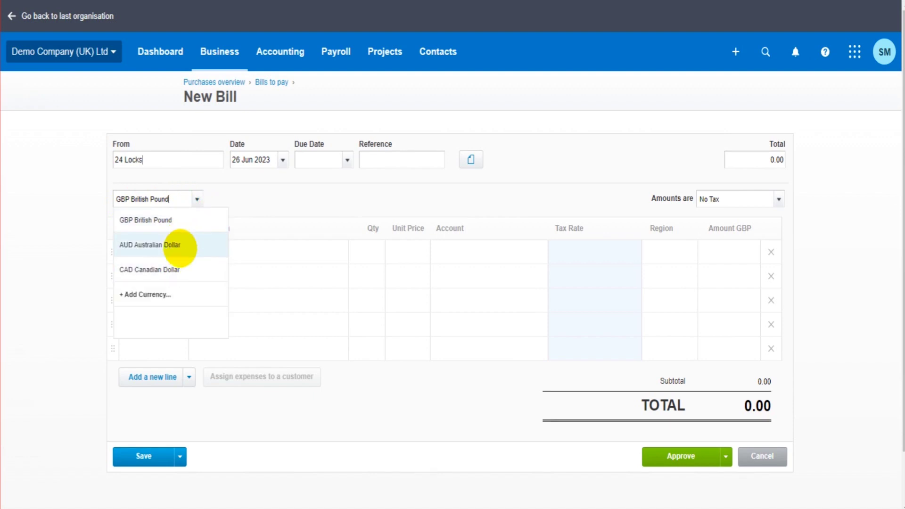
{"action": "left_click", "coordinate": [180, 245]}
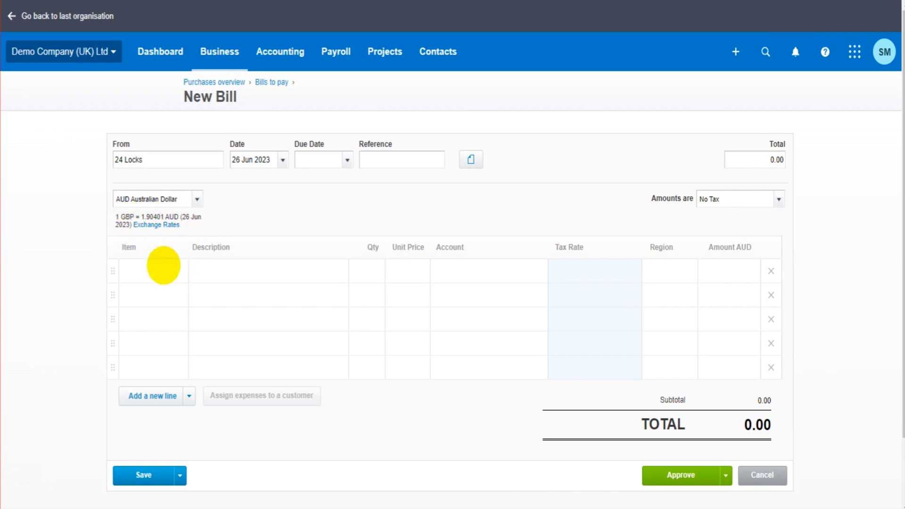
{"action": "left_click", "coordinate": [152, 268]}
{"action": "left_click", "coordinate": [235, 279]}
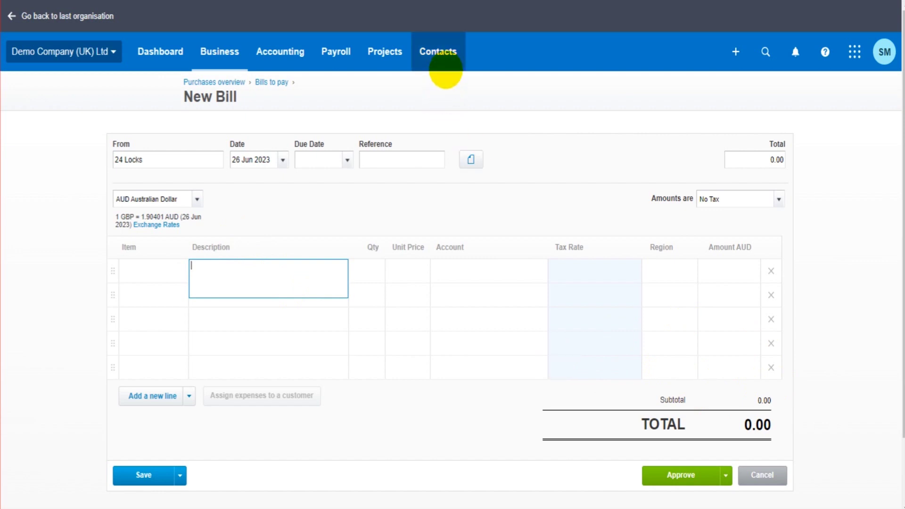
Return to the 24 Locks contact record and start a new sales invoice for it.
{"action": "left_click", "coordinate": [445, 66]}
{"action": "left_click", "coordinate": [440, 91]}
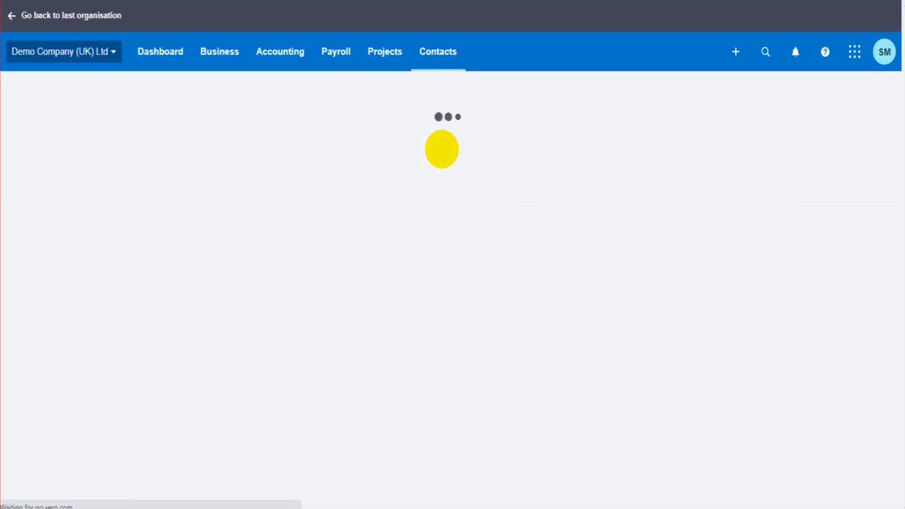
{"action": "scroll", "coordinate": [363, 195], "scroll_direction": "down", "scroll_amount": 4}
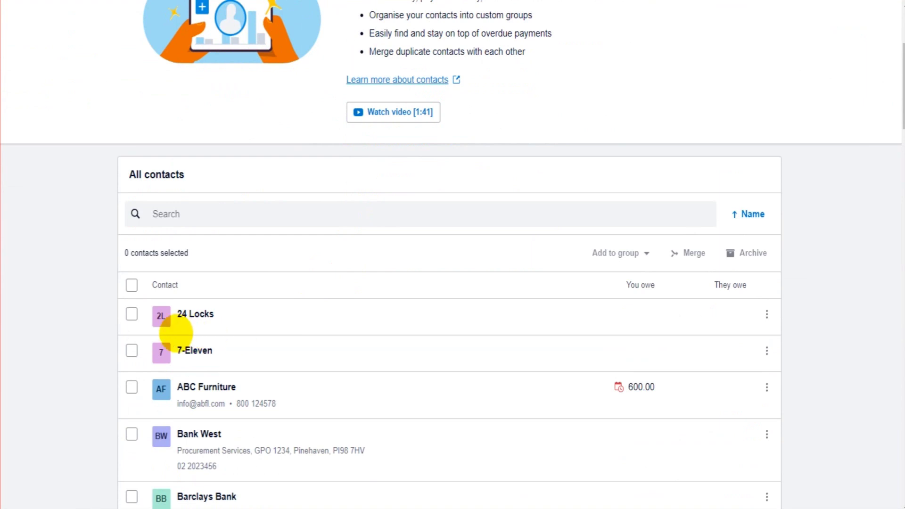
{"action": "left_click", "coordinate": [197, 317]}
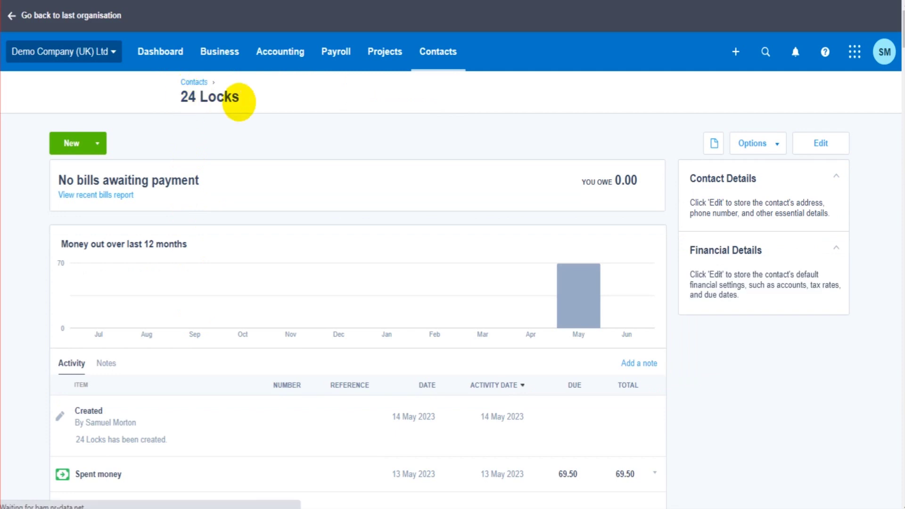
{"action": "scroll", "coordinate": [184, 208], "scroll_direction": "down", "scroll_amount": 2}
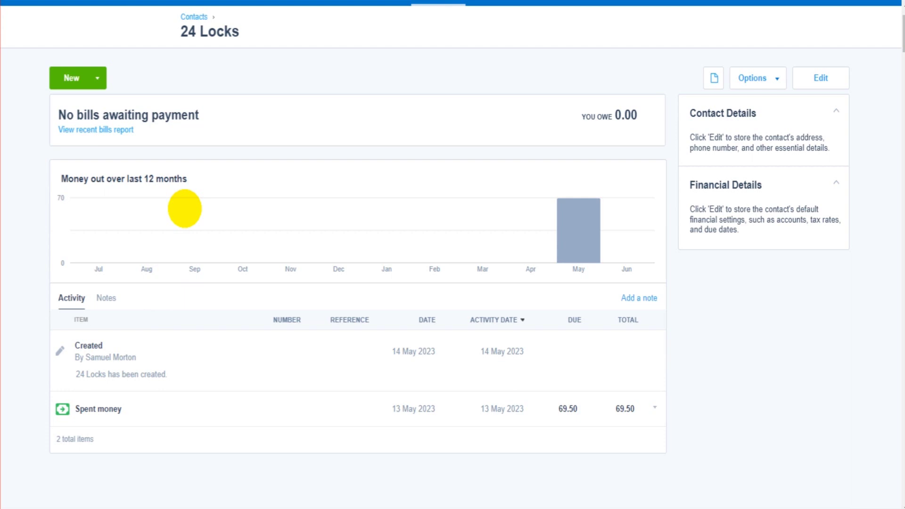
{"action": "scroll", "coordinate": [184, 208], "scroll_direction": "up", "scroll_amount": 2}
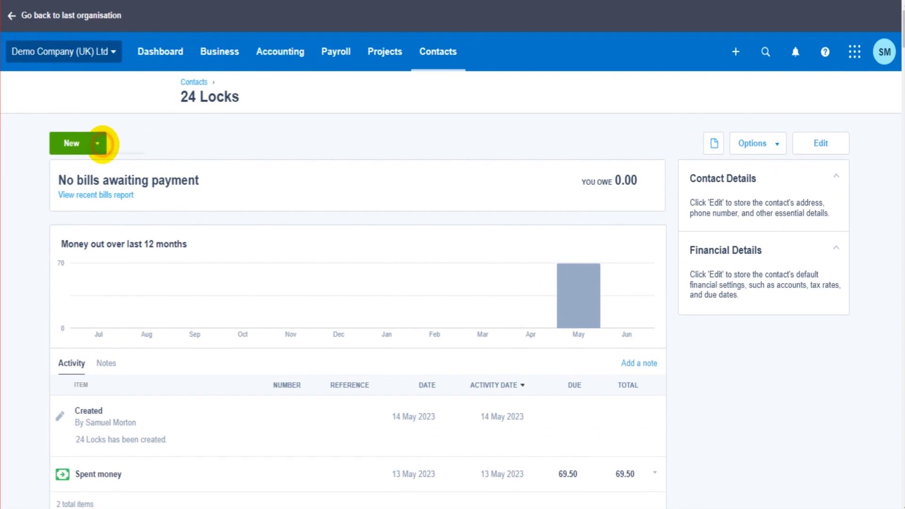
{"action": "left_click", "coordinate": [99, 143]}
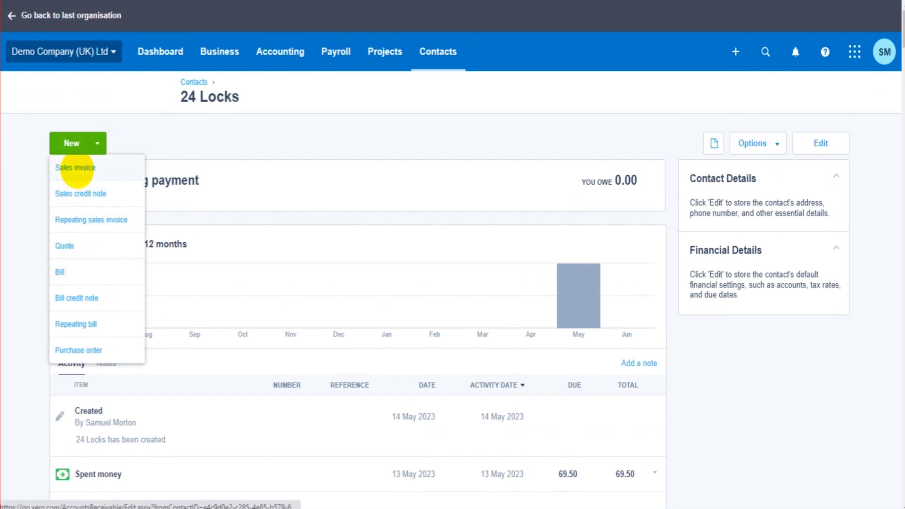
{"action": "left_click", "coordinate": [76, 167]}
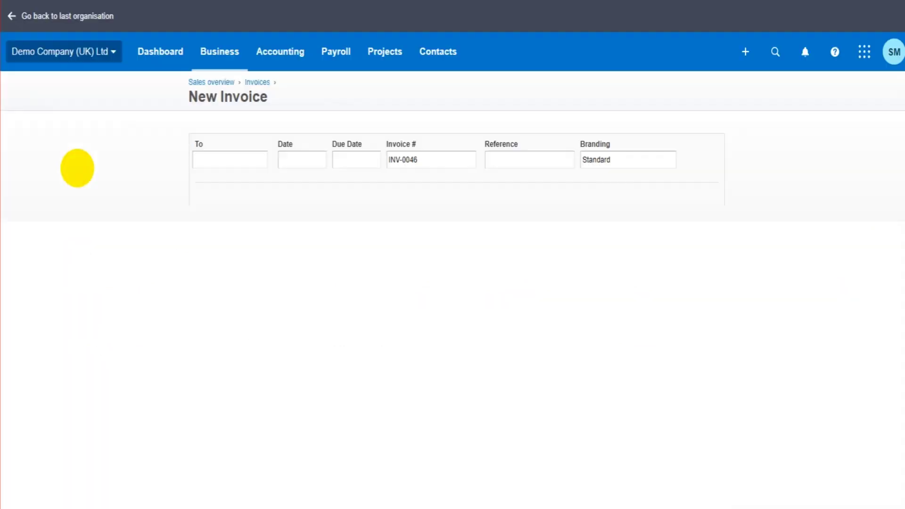
{"action": "left_click", "coordinate": [72, 51]}
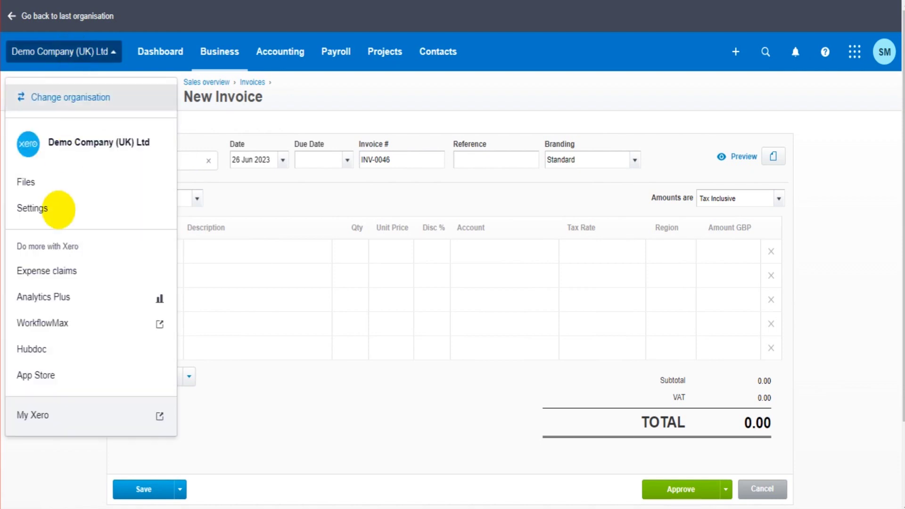
{"action": "left_click", "coordinate": [283, 282]}
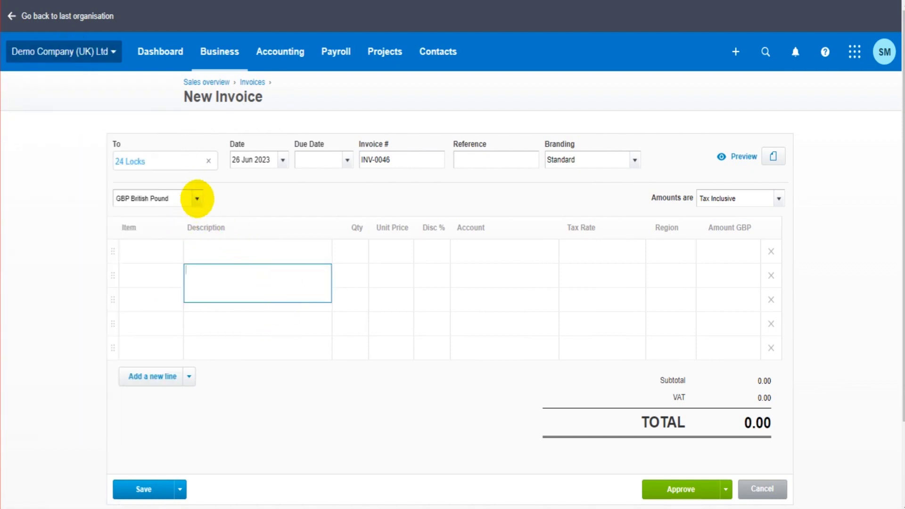
Add EUR Euro as a new currency from within the sales invoice and check the invoice's currency choices.
{"action": "left_click", "coordinate": [197, 199]}
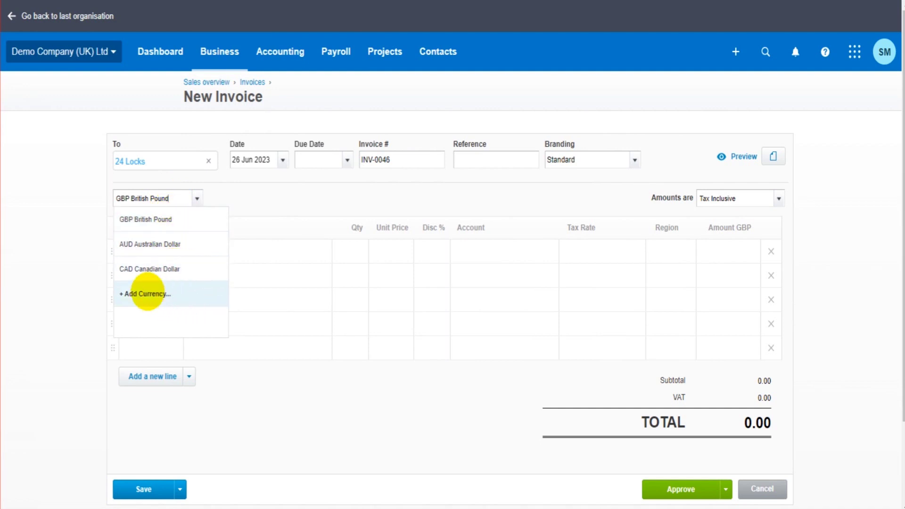
{"action": "left_click", "coordinate": [147, 293]}
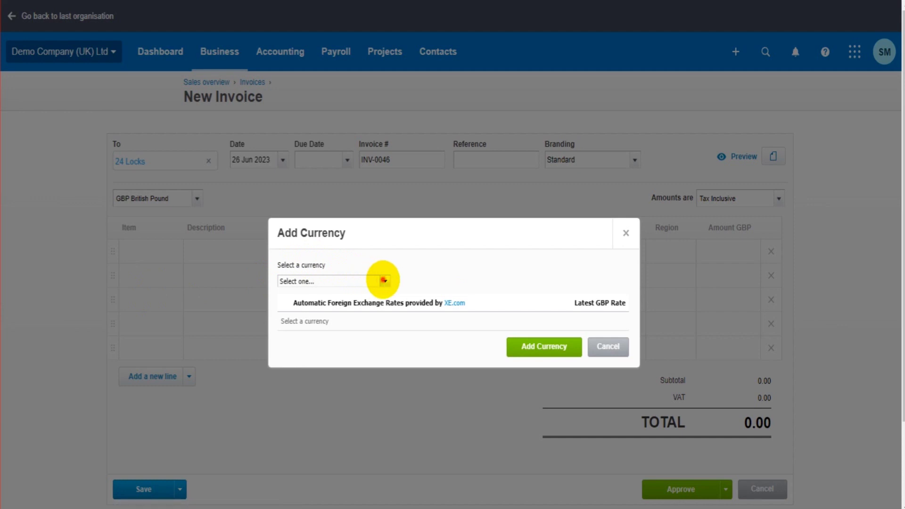
{"action": "left_click", "coordinate": [384, 281]}
{"action": "left_click", "coordinate": [323, 324]}
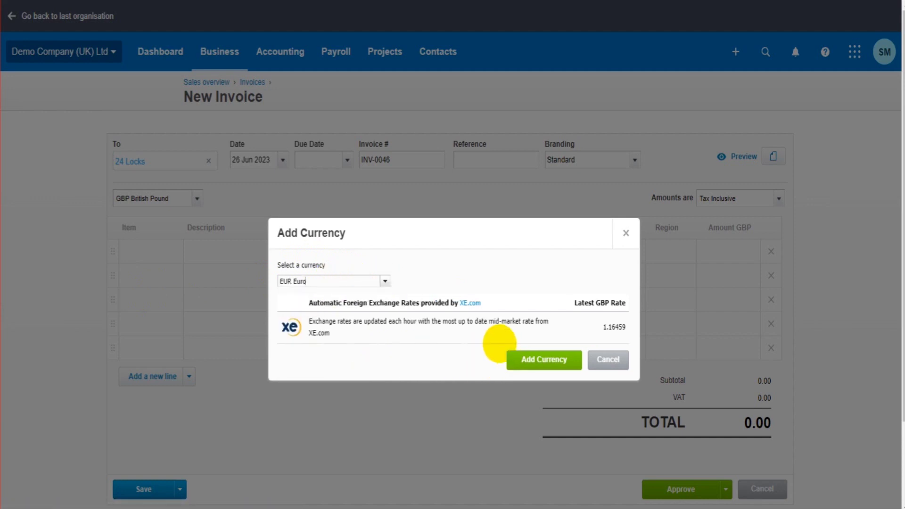
{"action": "left_click", "coordinate": [514, 354]}
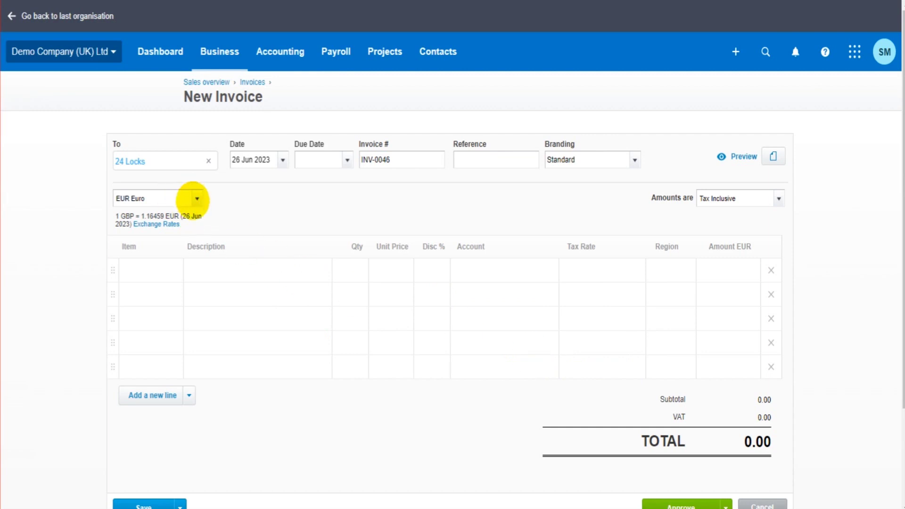
{"action": "left_click", "coordinate": [196, 198]}
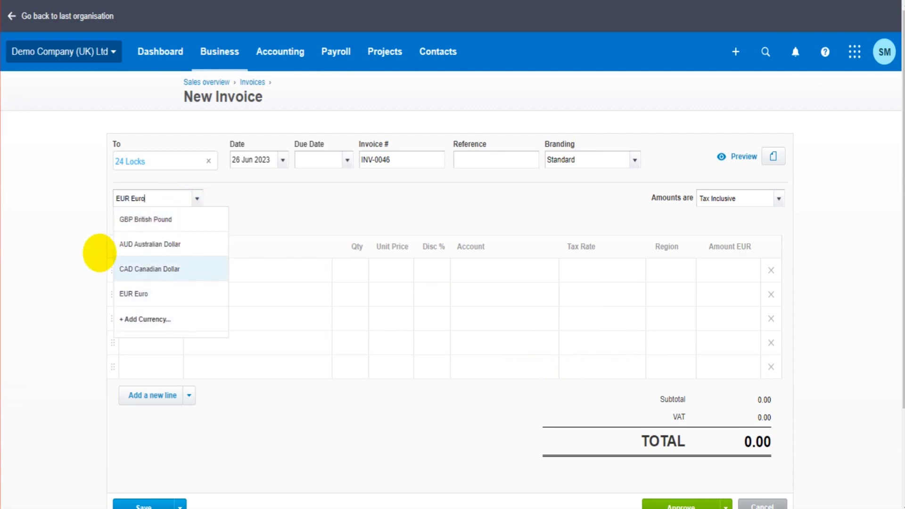
{"action": "left_click", "coordinate": [91, 253]}
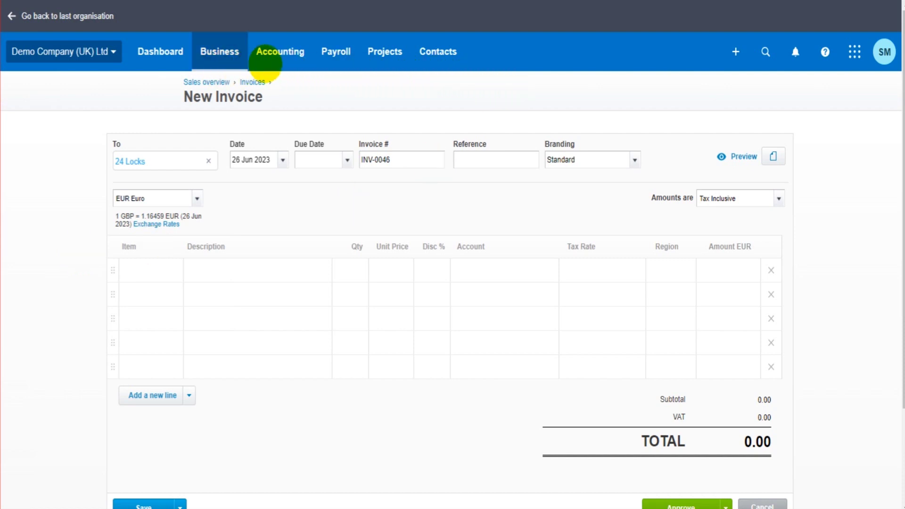
Start adding a new bank account from the bank accounts list and choose Barclaycard Business as the bank.
{"action": "left_click", "coordinate": [265, 64]}
{"action": "left_click", "coordinate": [285, 89]}
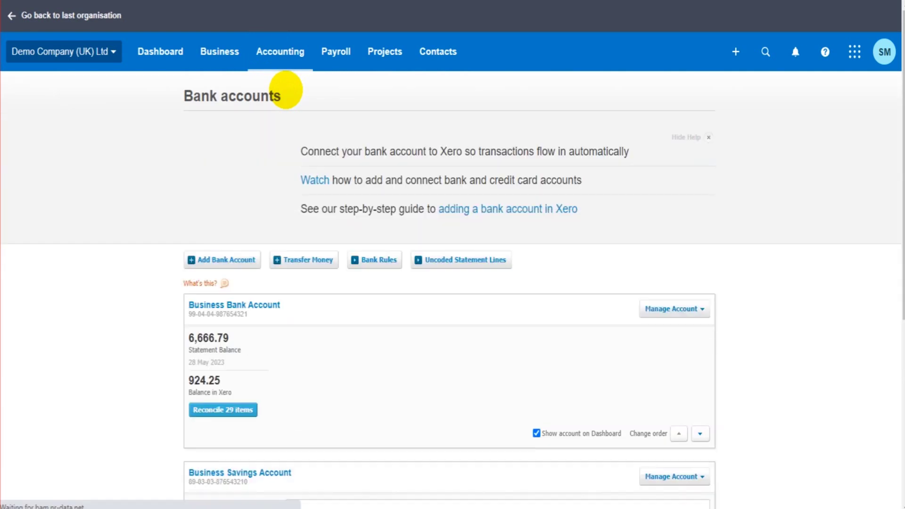
{"action": "left_click", "coordinate": [199, 257]}
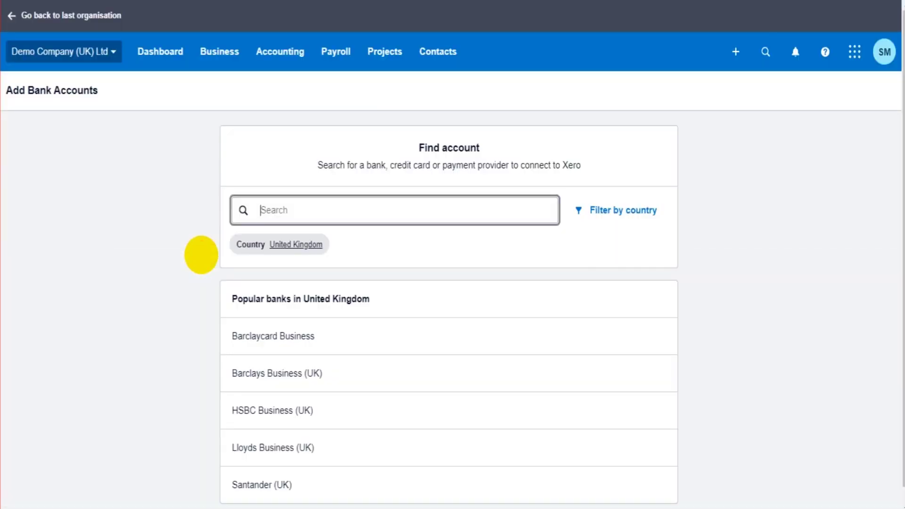
{"action": "scroll", "coordinate": [283, 330], "scroll_direction": "down", "scroll_amount": 1}
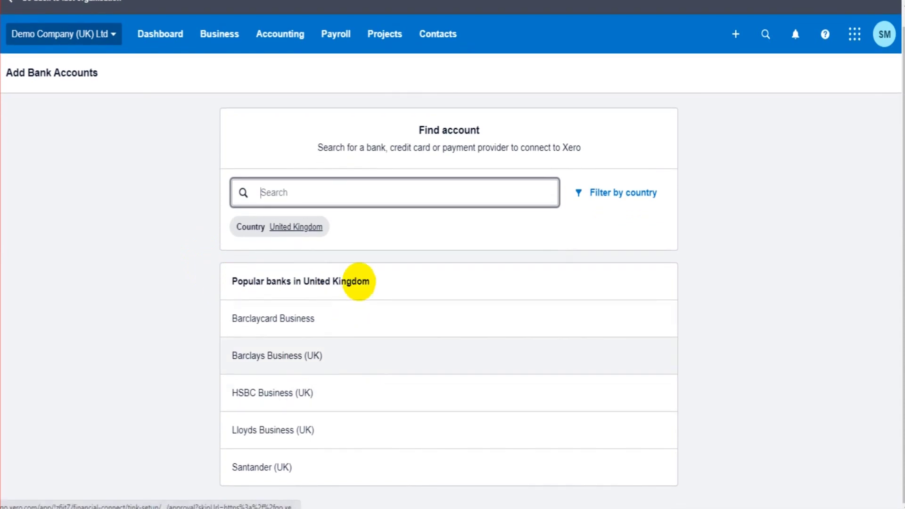
{"action": "left_click", "coordinate": [299, 317]}
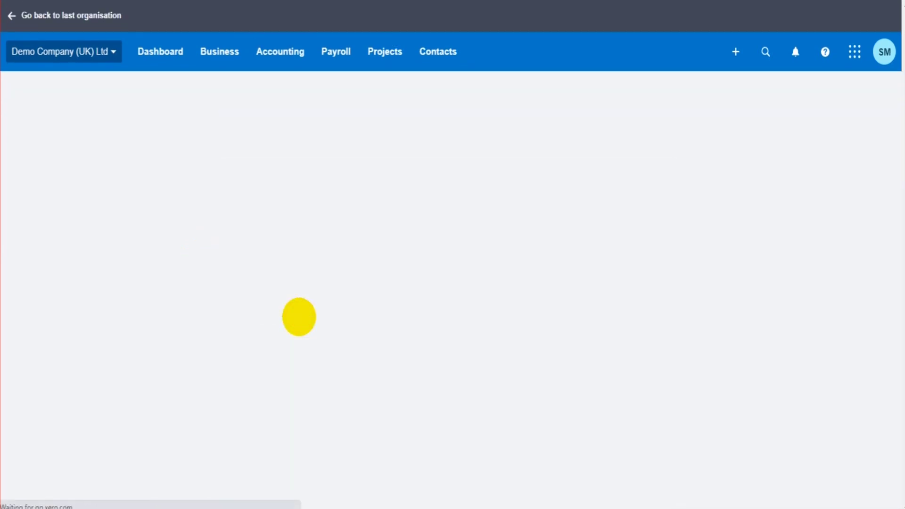
Skip connecting Barclaycard Business to its bank login and check the currency choices in the new account's details.
{"action": "scroll", "coordinate": [390, 254], "scroll_direction": "down", "scroll_amount": 3}
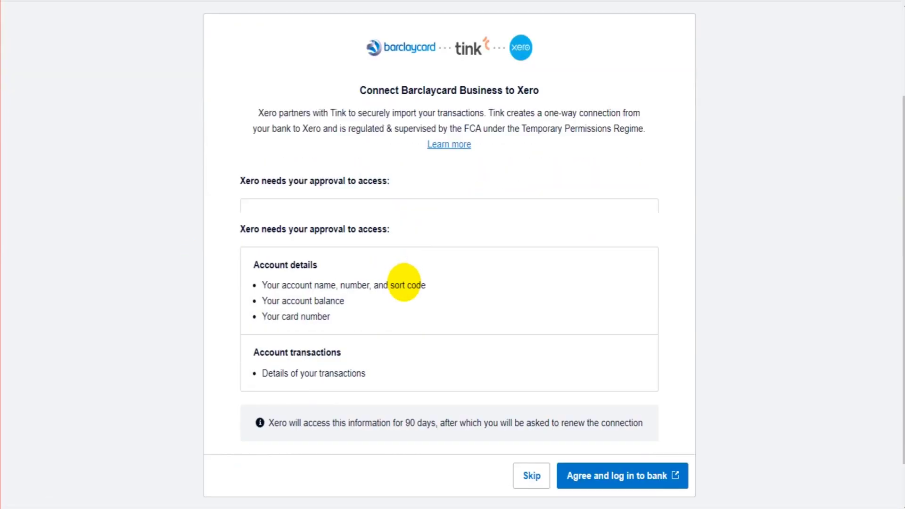
{"action": "left_click", "coordinate": [531, 424]}
{"action": "left_click", "coordinate": [501, 320]}
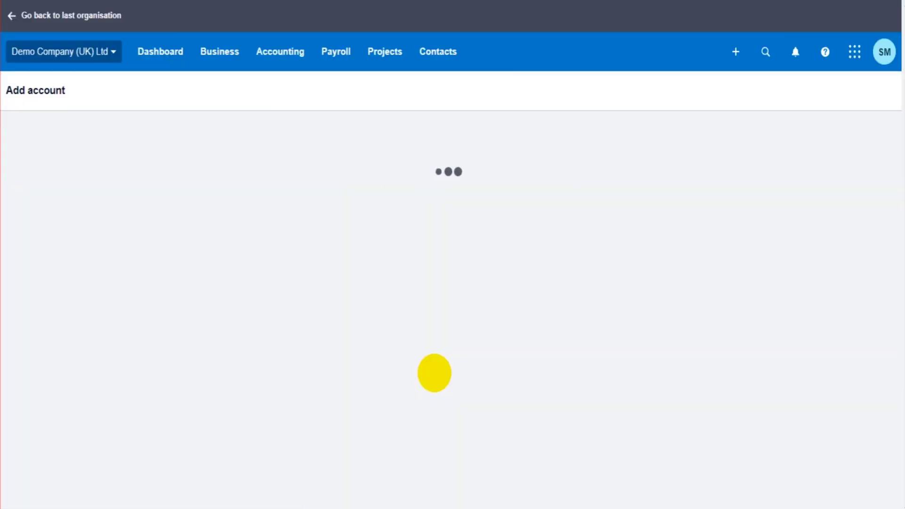
{"action": "left_click", "coordinate": [460, 344]}
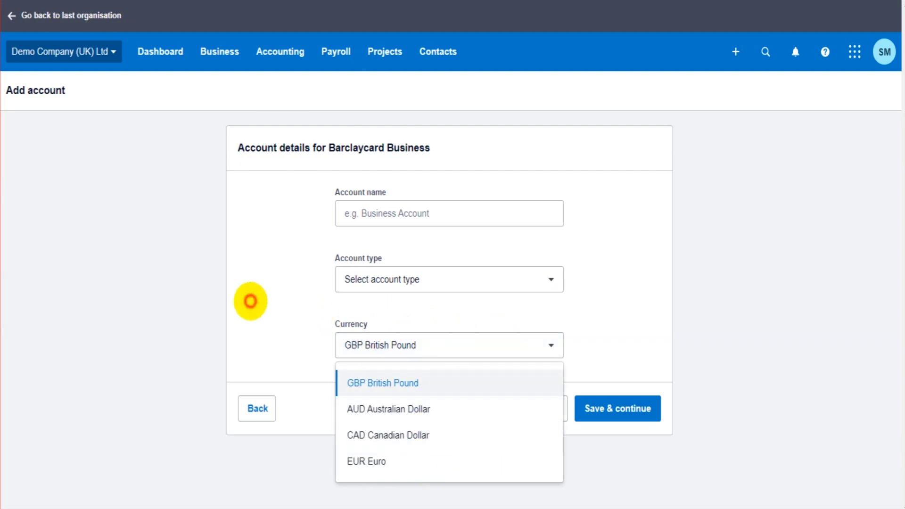
{"action": "left_click", "coordinate": [250, 301]}
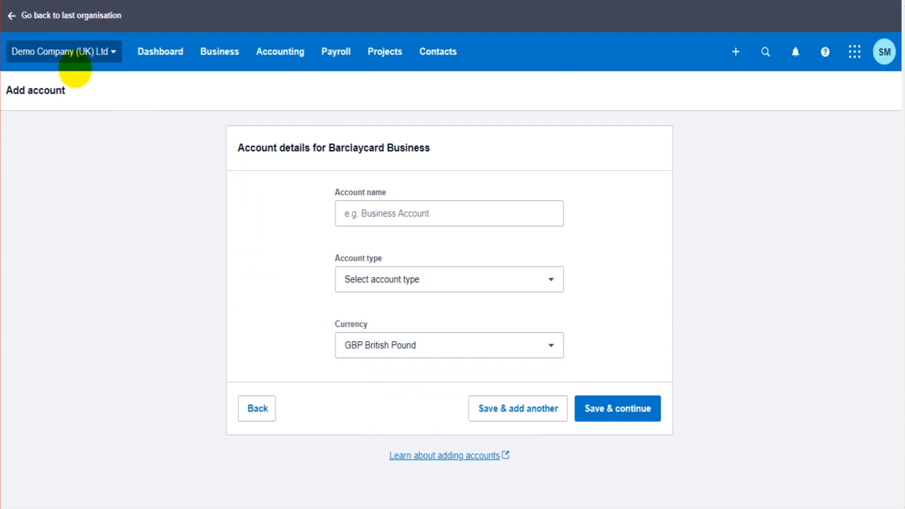
Review the currencies and exchange rates in the organisation settings and return to the dashboard.
{"action": "left_click", "coordinate": [77, 55]}
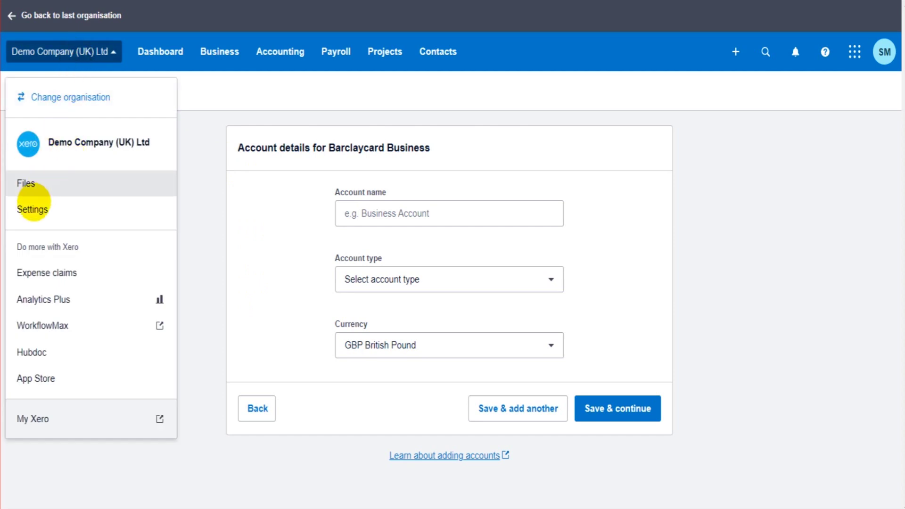
{"action": "left_click", "coordinate": [33, 207]}
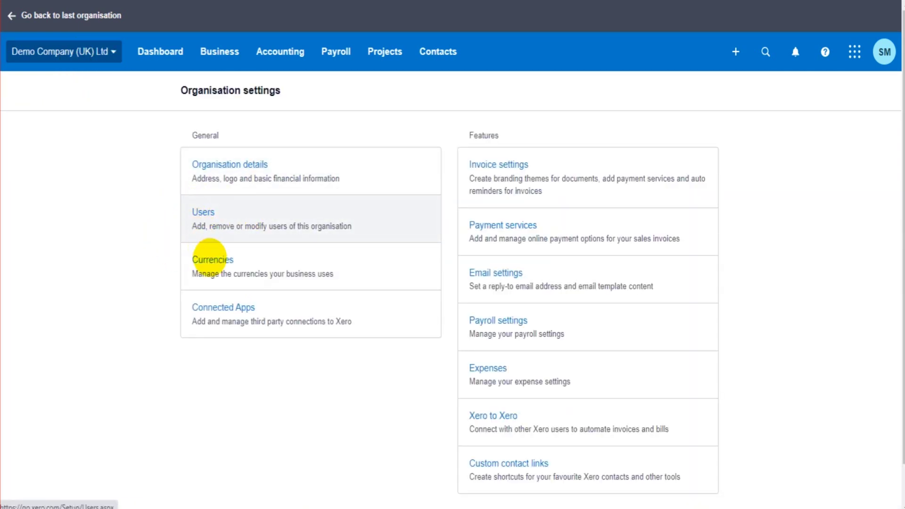
{"action": "left_click", "coordinate": [222, 271]}
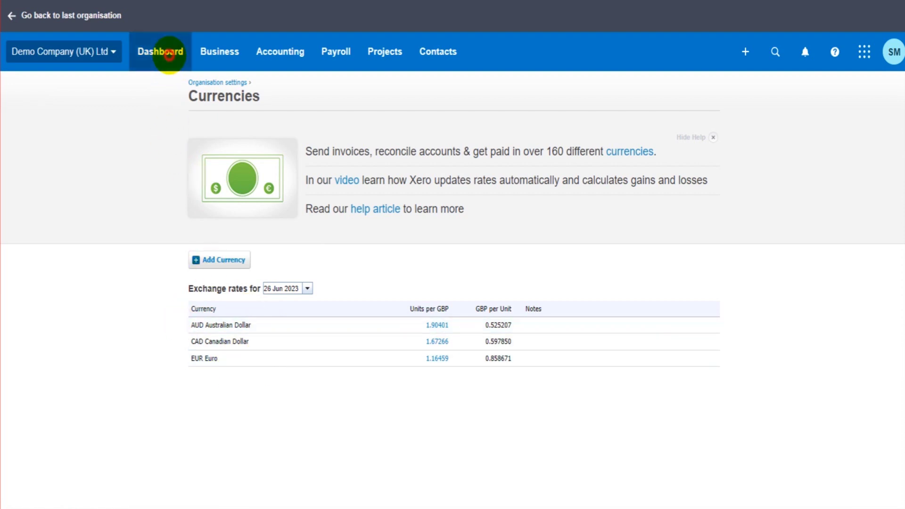
{"action": "left_click", "coordinate": [169, 55]}
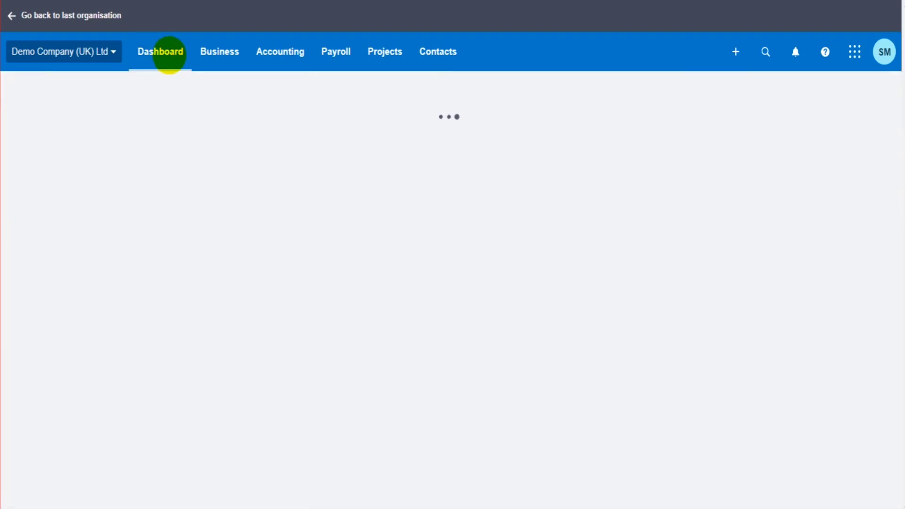